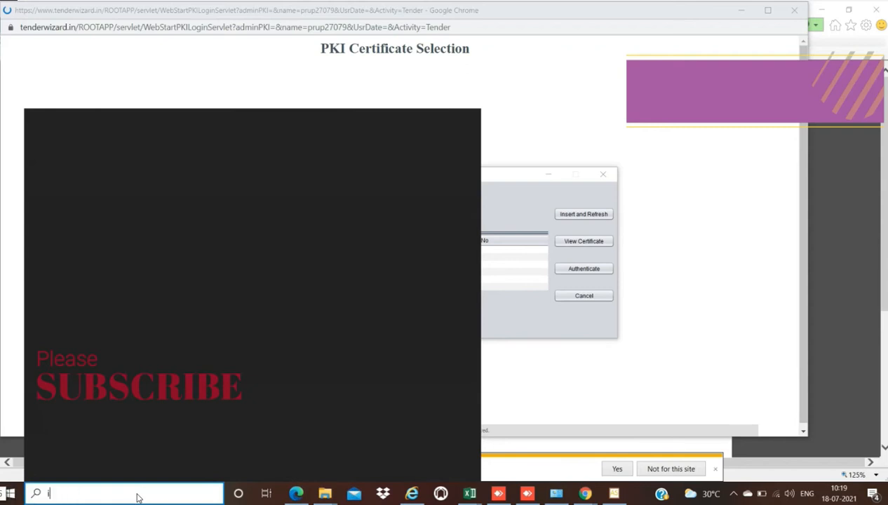
Find the control panel item inetcpl.cpl through the Windows search and open Internet Properties
key(Escape)
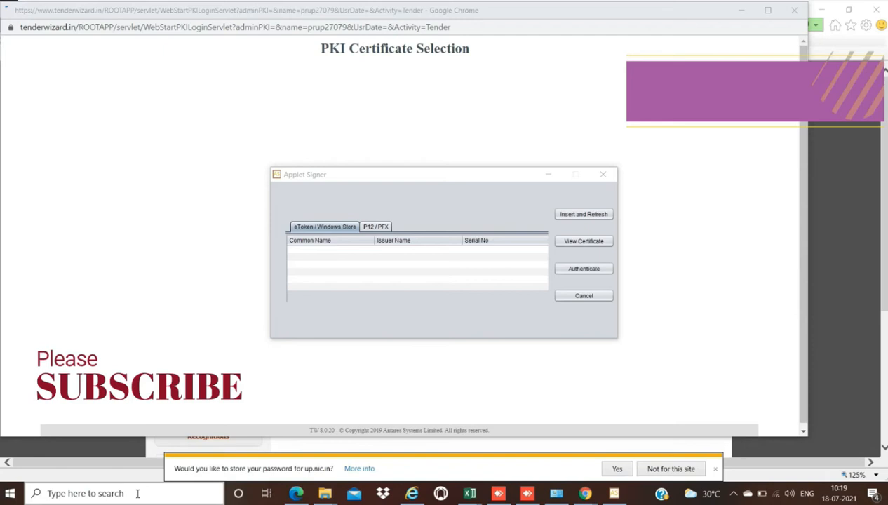
click(138, 493)
text(i)
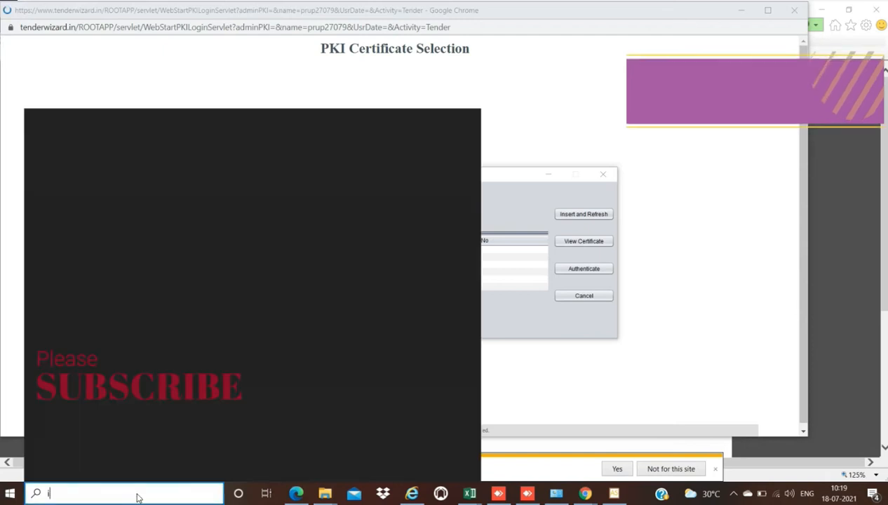
text(netcpl.cpl)
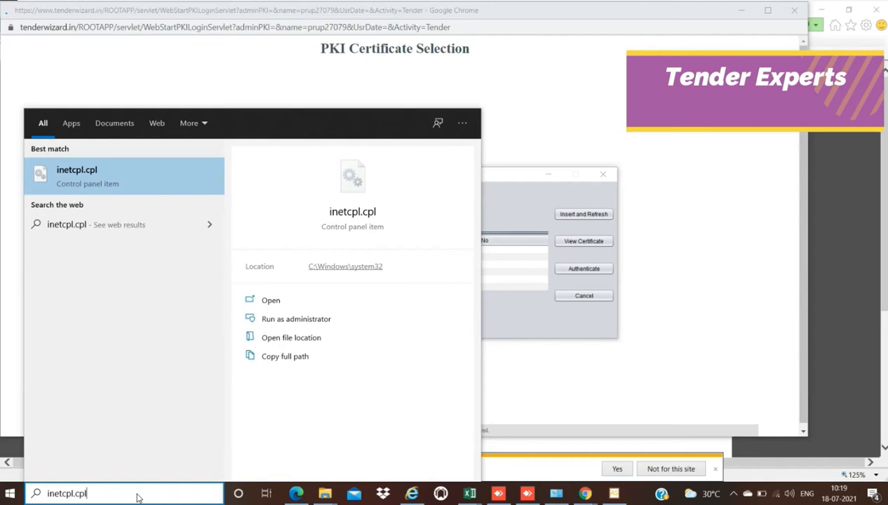
click(125, 186)
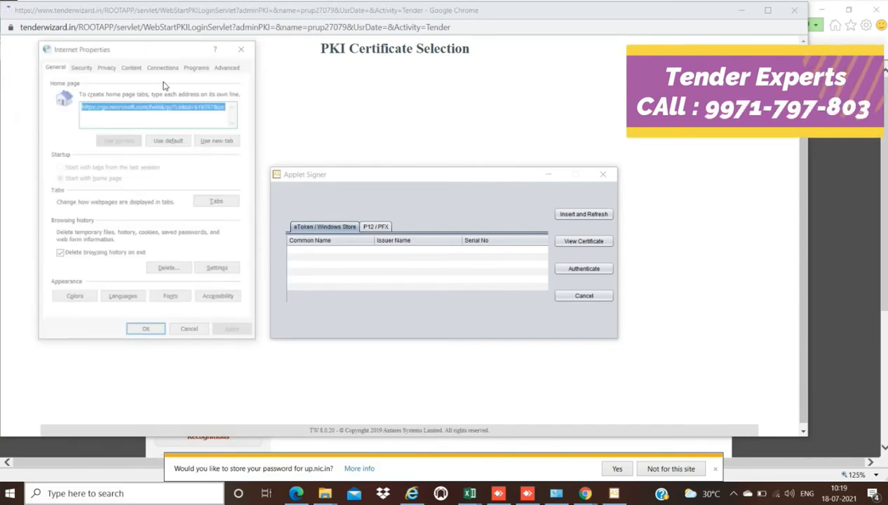
Check the personal certificates installed in Windows from the content settings of Internet Properties, and close the dialogs
click(131, 67)
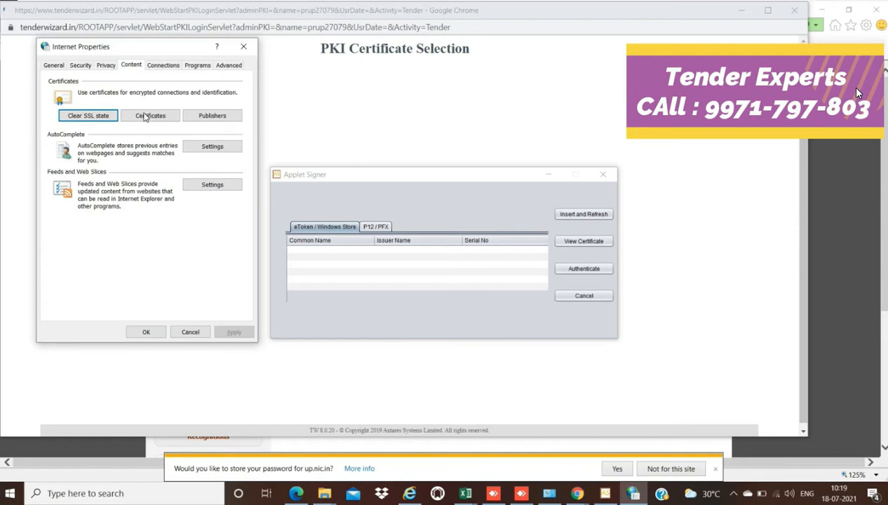
click(144, 116)
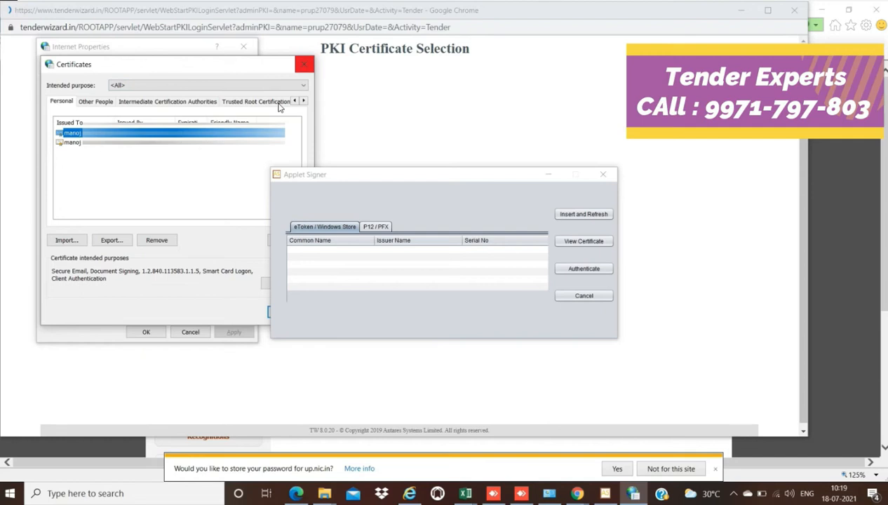
click(304, 65)
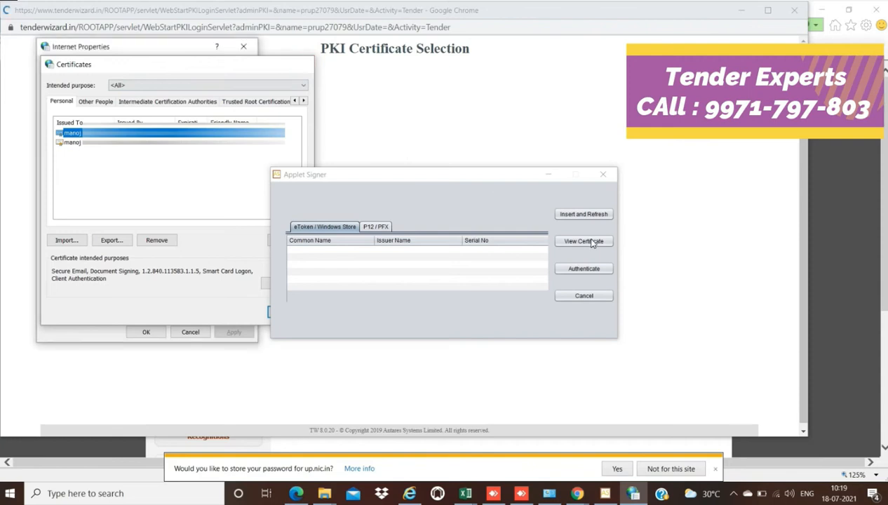
click(143, 333)
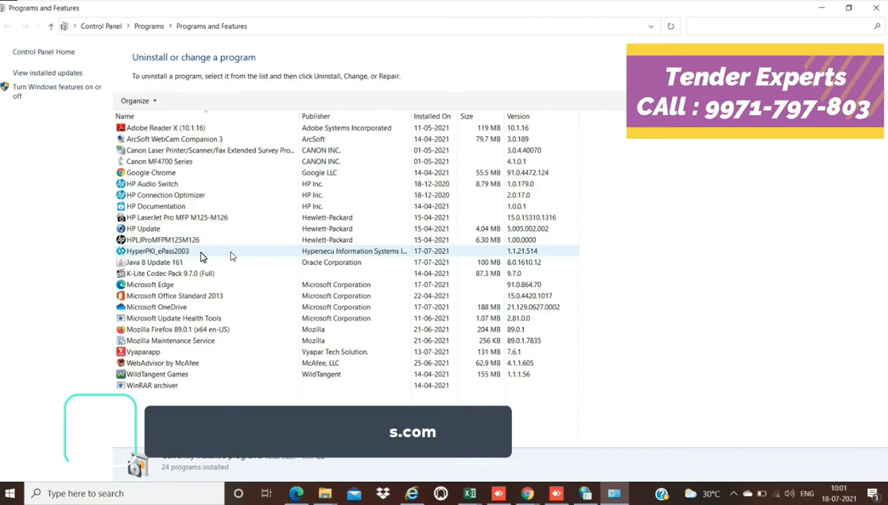
Uninstall HyperPKI_ePass2003 from the installed programs, allowing the changes to the device, and complete the uninstall wizard
click(201, 254)
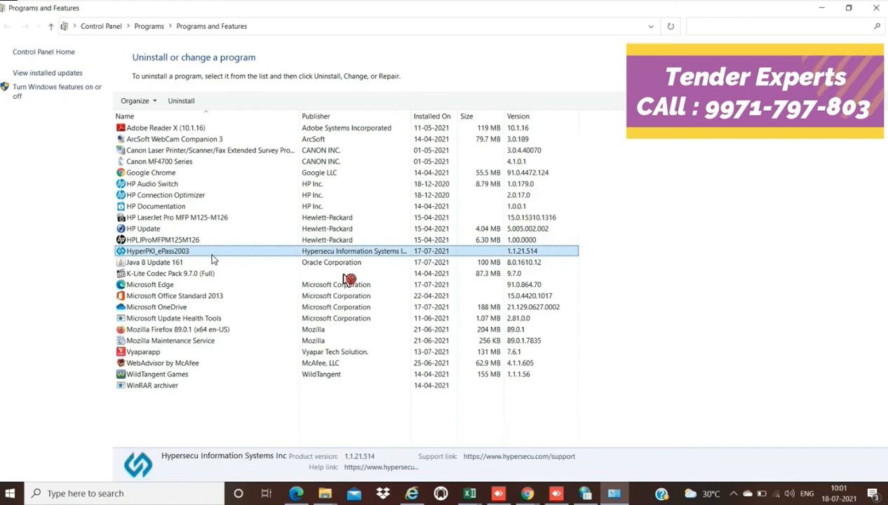
click(181, 101)
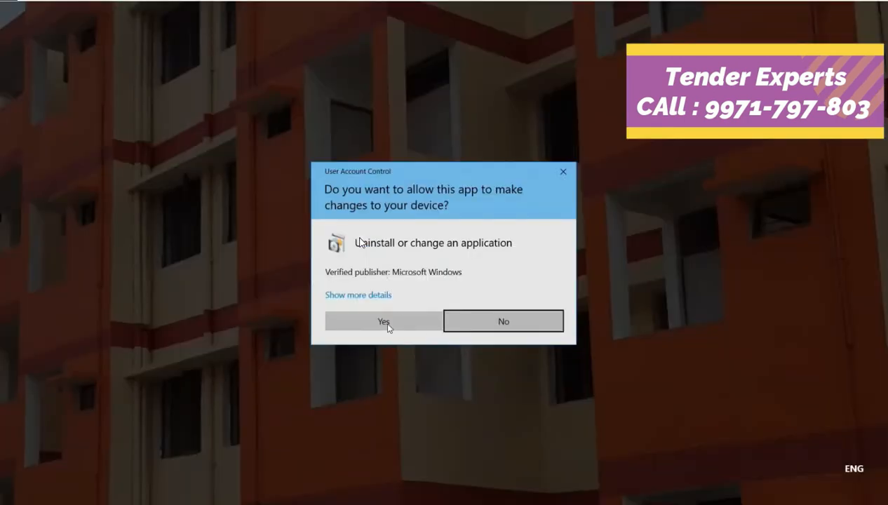
click(380, 320)
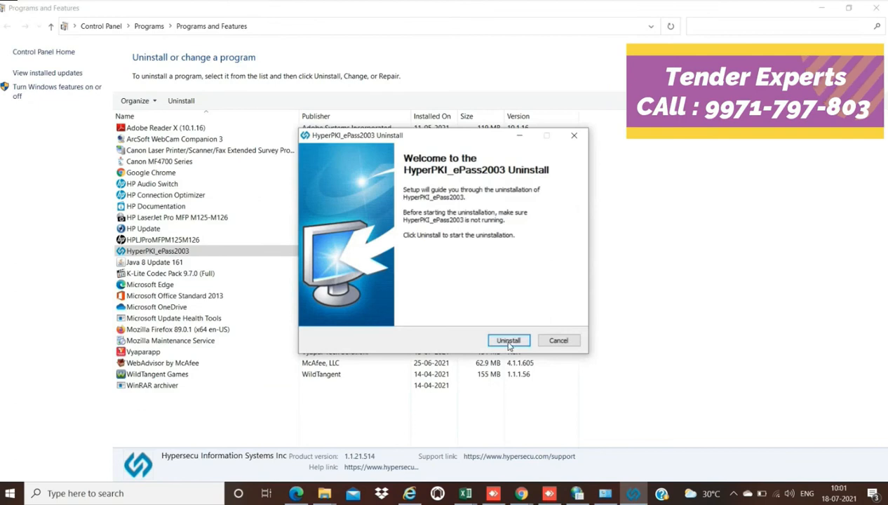
click(508, 341)
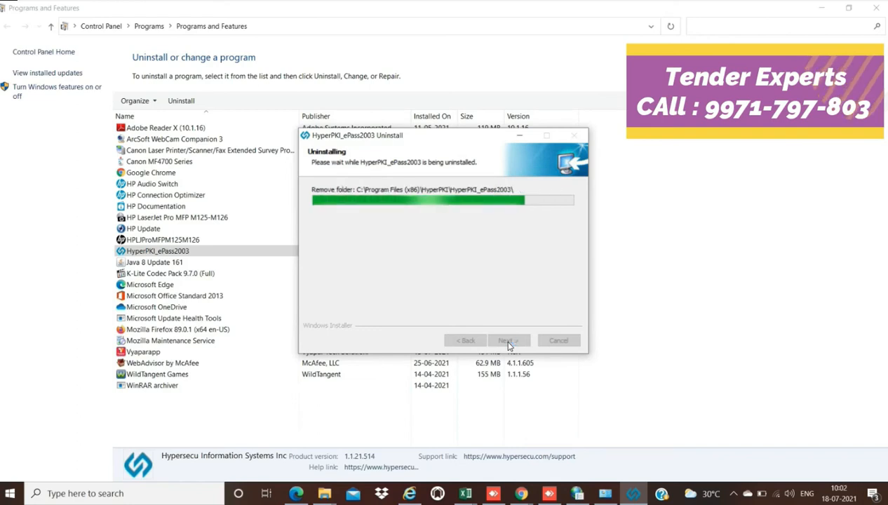
click(508, 342)
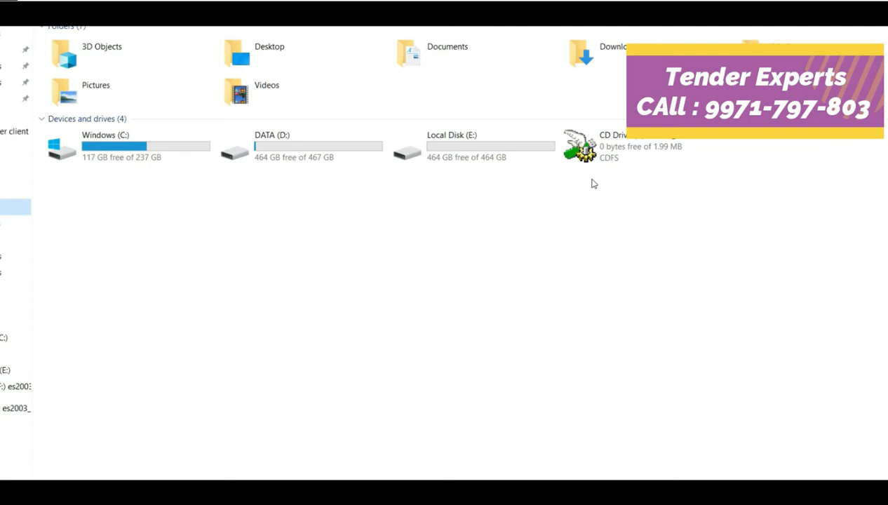
Install ePass2003 from the token's CD drive in English, using the default destination folder and the Private CSP option
click(622, 155)
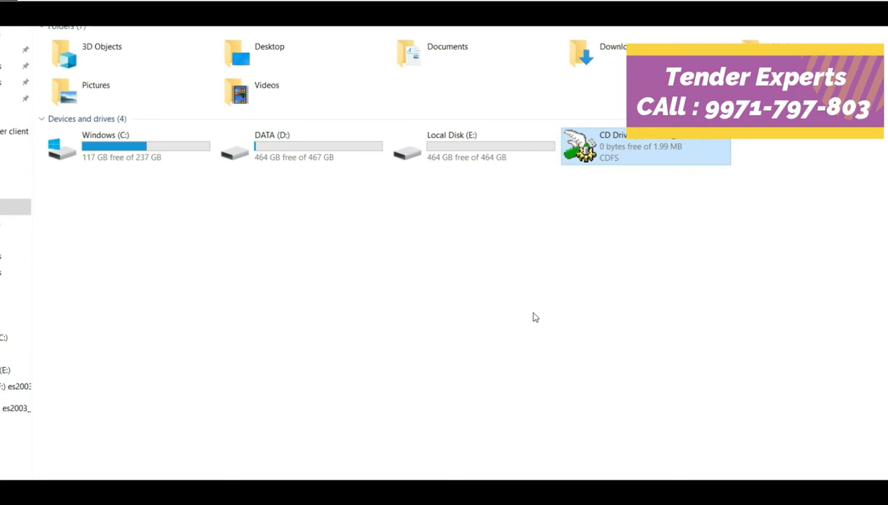
double_click(654, 146)
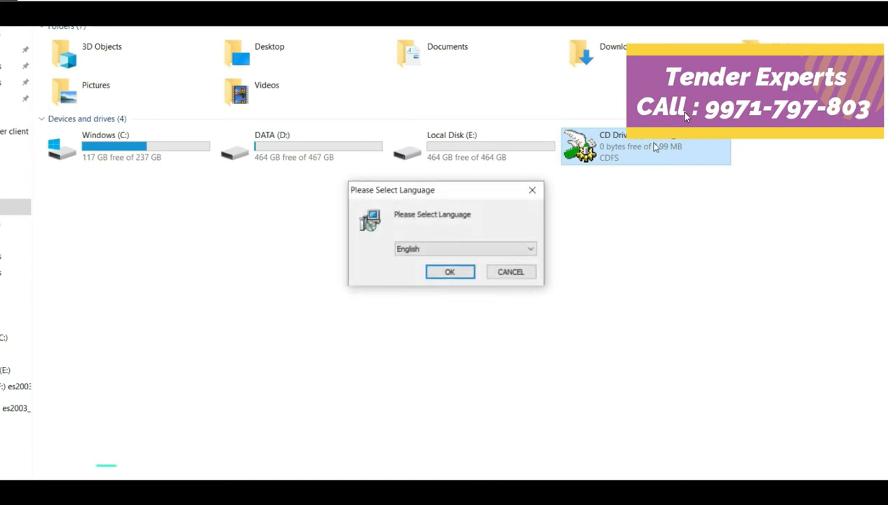
click(454, 274)
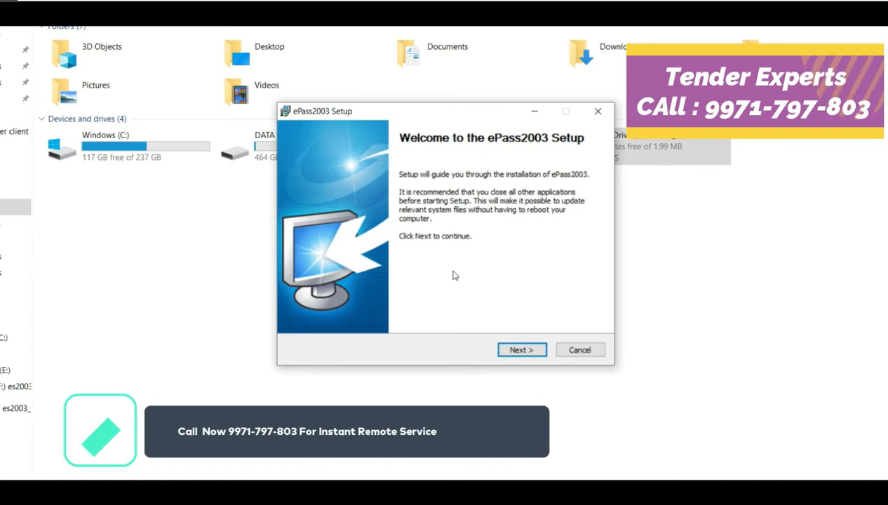
click(521, 353)
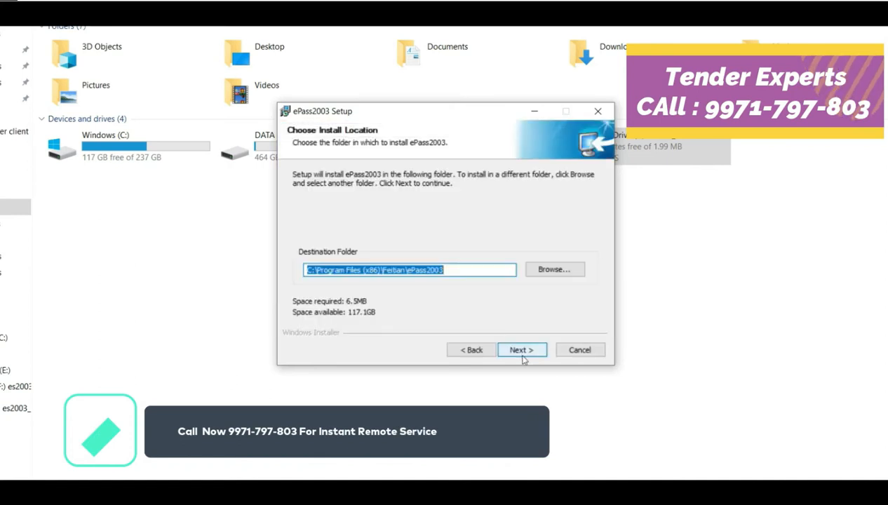
click(522, 353)
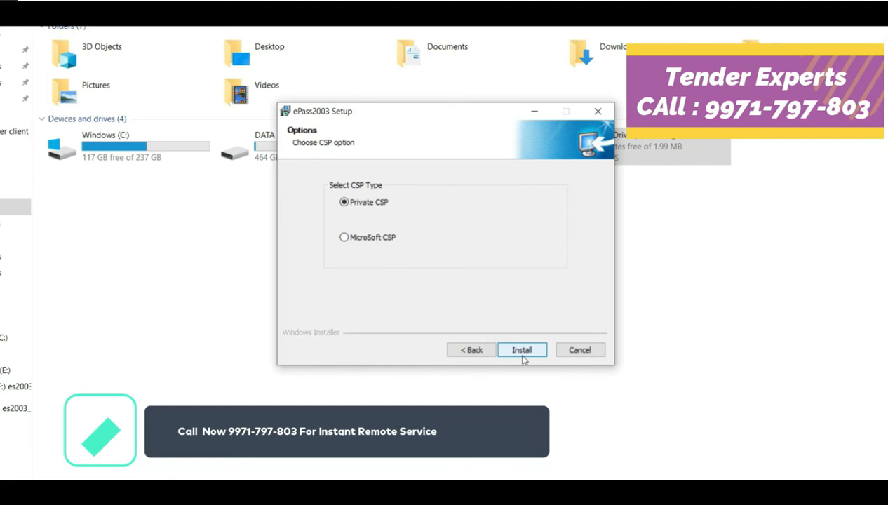
click(522, 351)
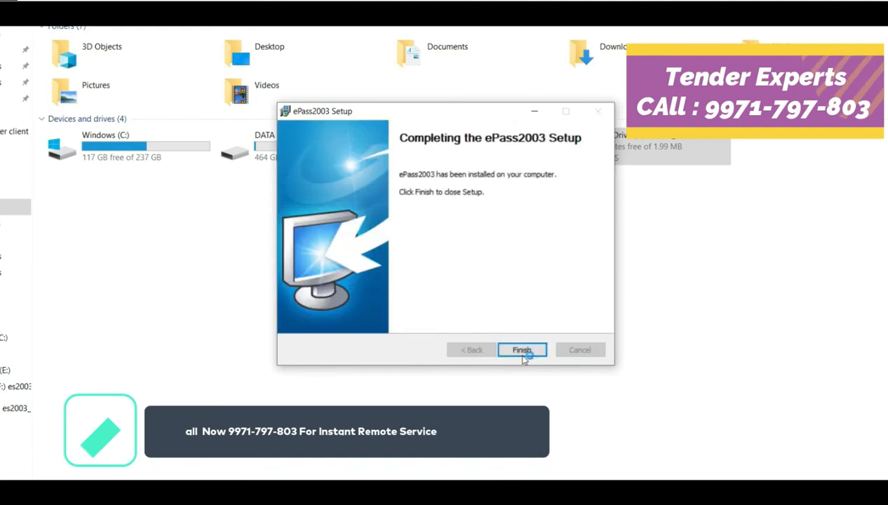
click(523, 350)
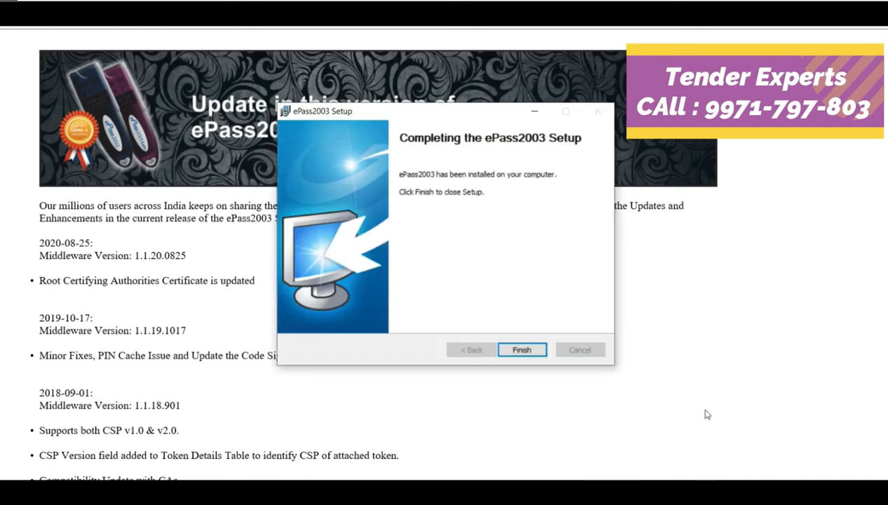
click(526, 350)
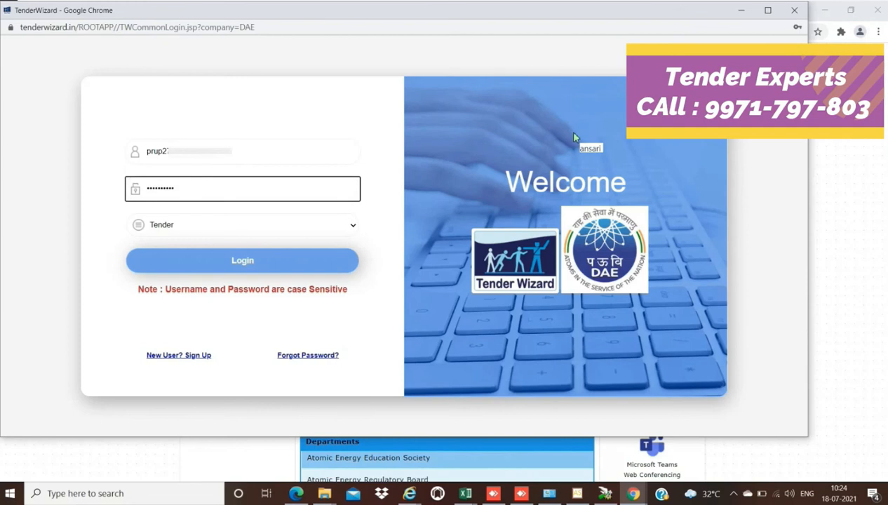
Switch to Chrome and log in to Tender Wizard with the listed eToken certificate, entering the token's User PIN
key(Return)
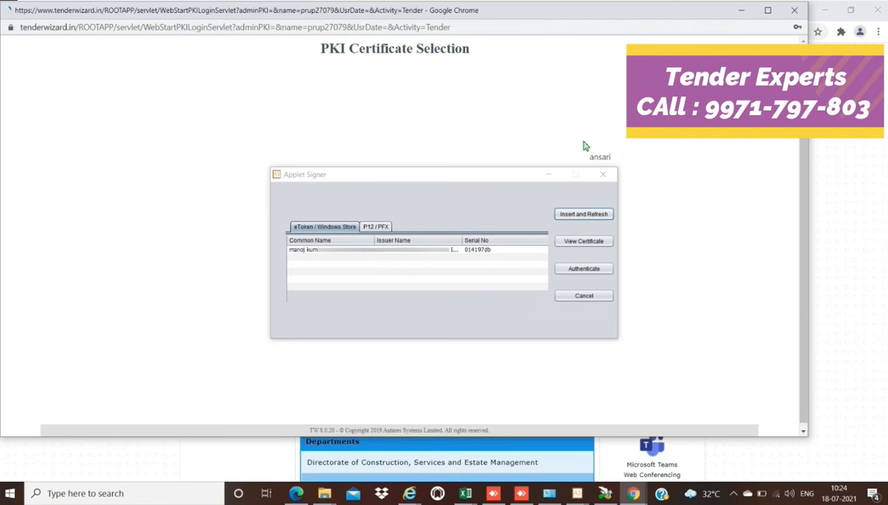
click(478, 250)
click(584, 241)
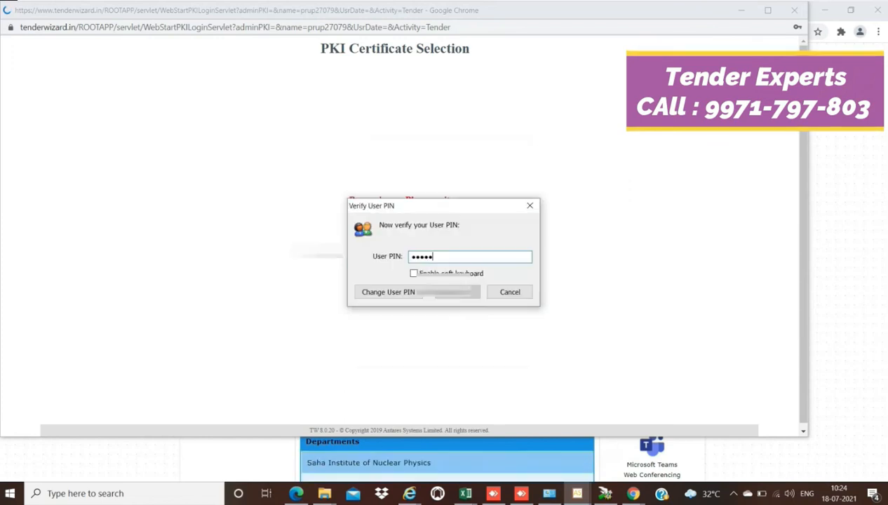
text(••)
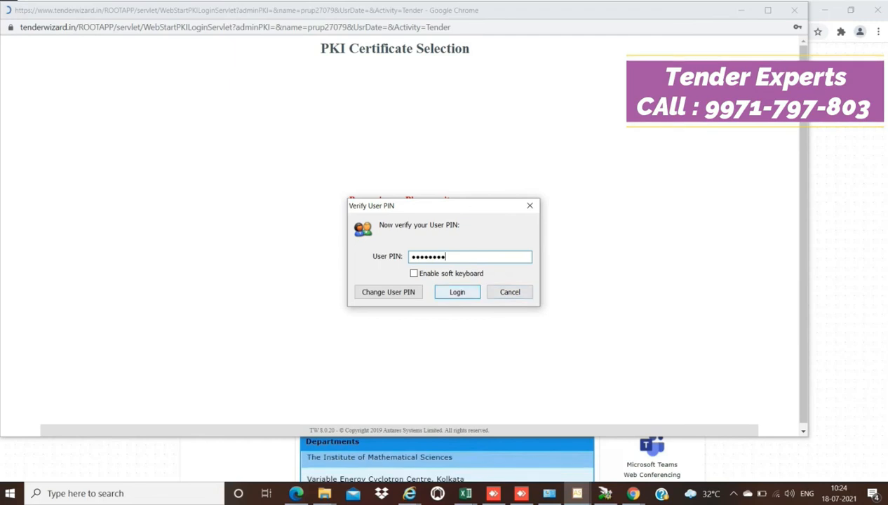
key(Return)
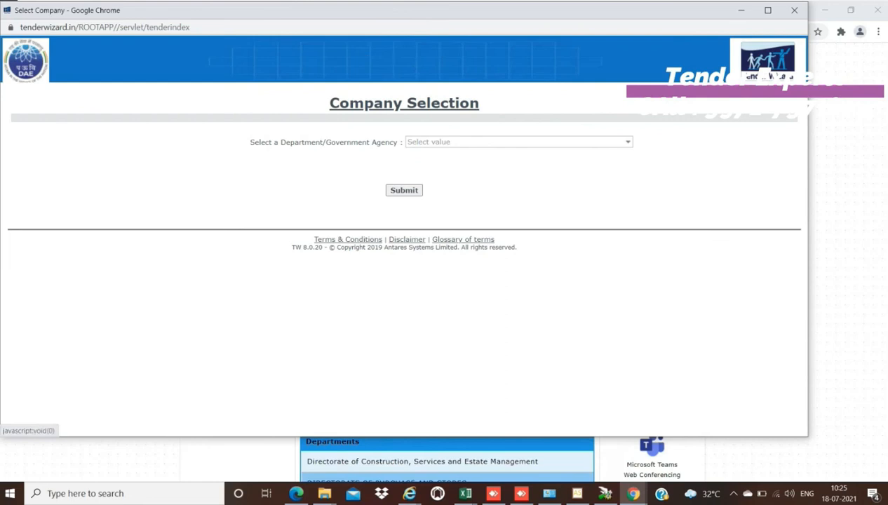
Select Nuclear Power Corporation of India Limited as the department or government agency and submit the company selection
click(519, 142)
click(485, 171)
click(404, 190)
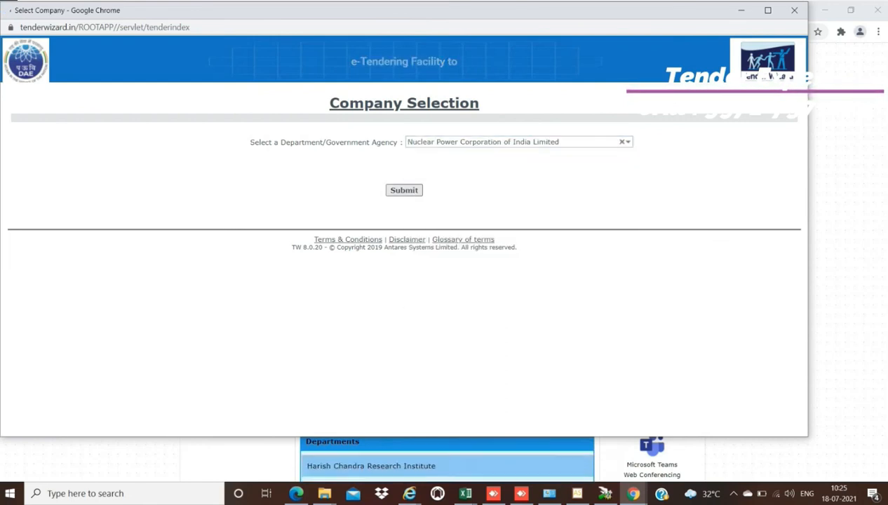